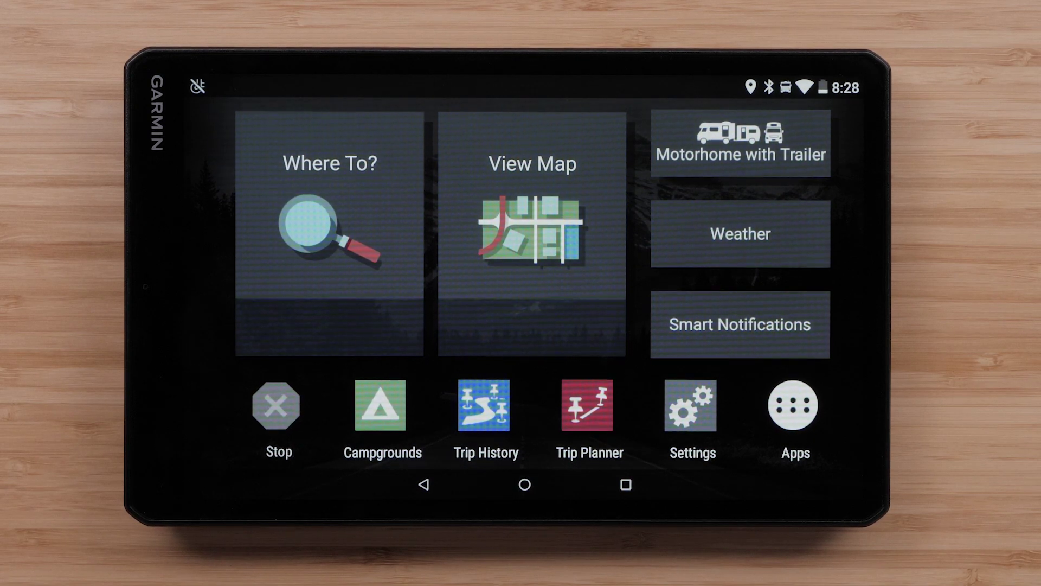
Enable the CN North America NT 2022.20 ALL map in Settings > Map and Vehicle > myMaps
left_click(690, 404)
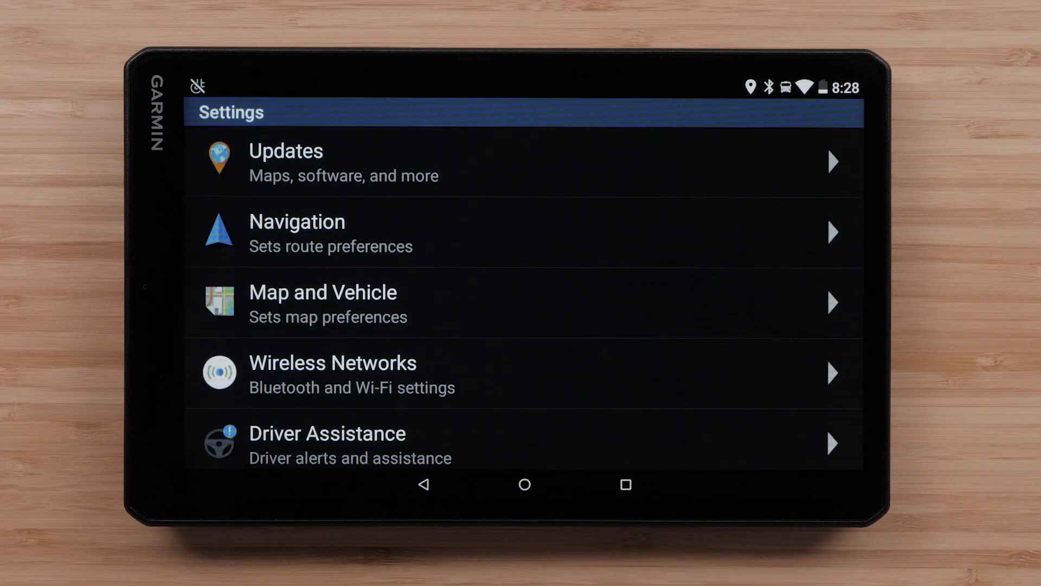
left_click(441, 289)
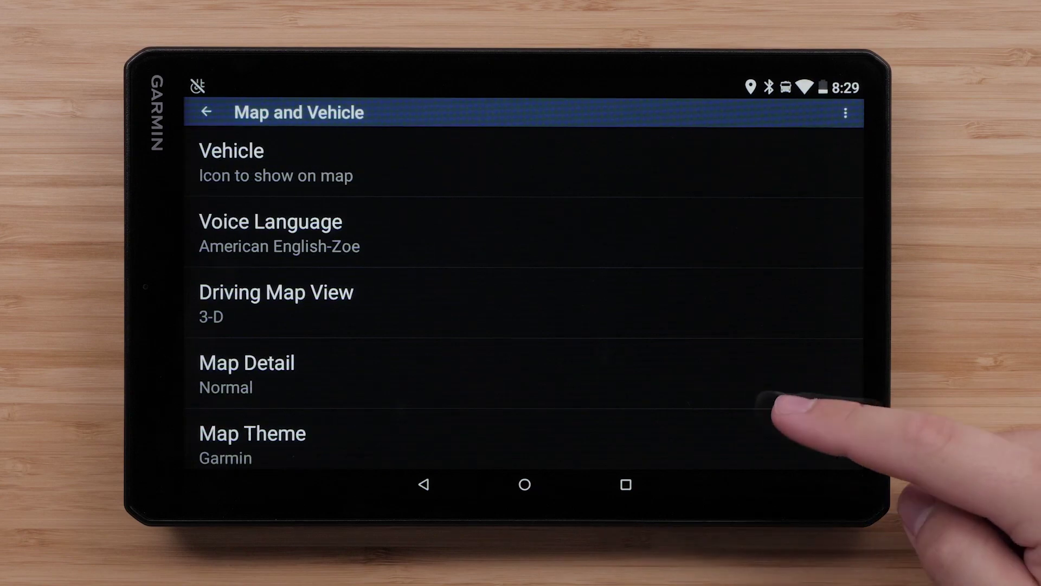
left_click_drag(772, 411, 804, 239)
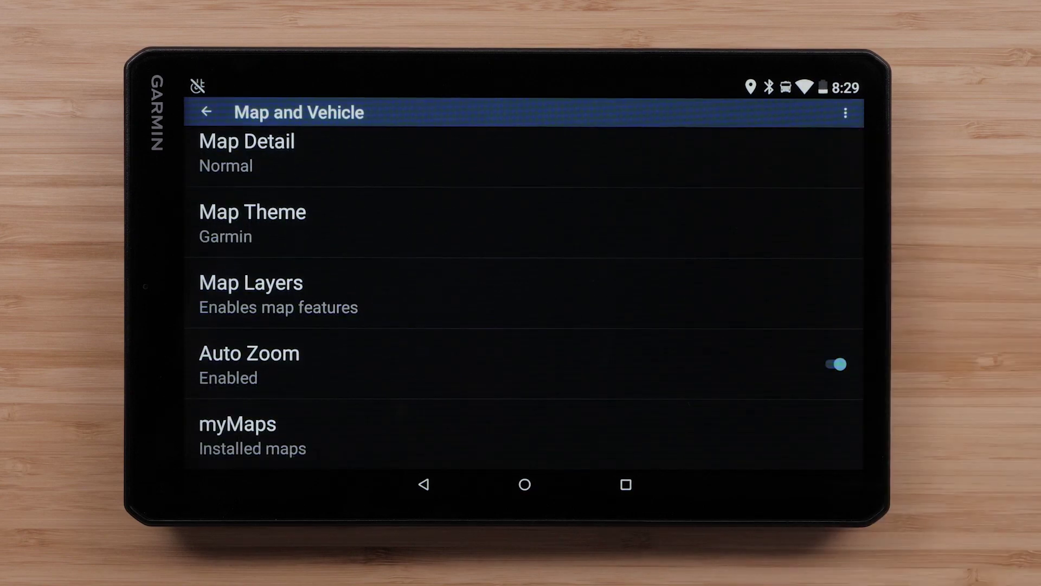
left_click(304, 428)
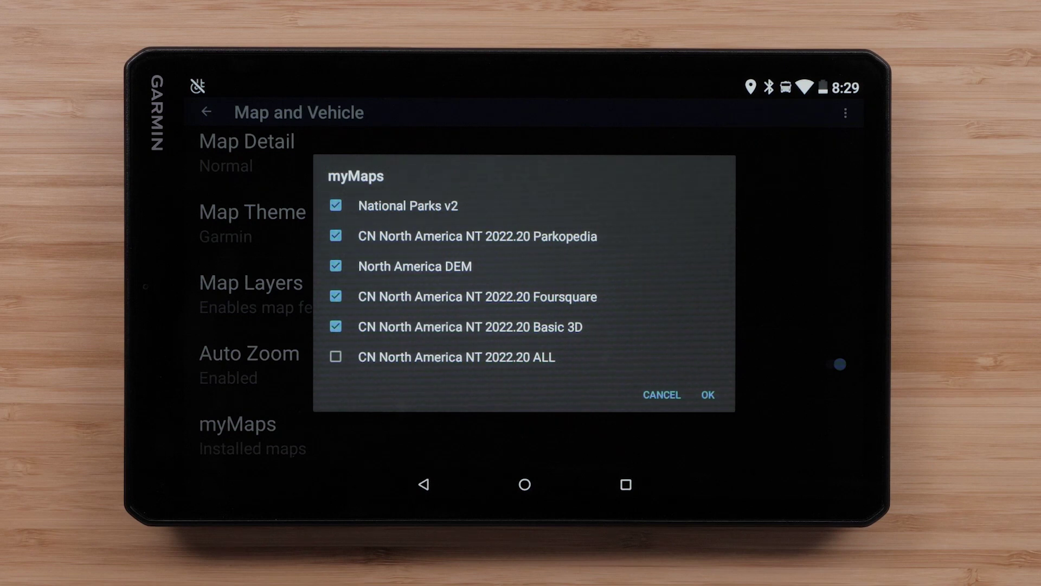
left_click(336, 356)
left_click(708, 395)
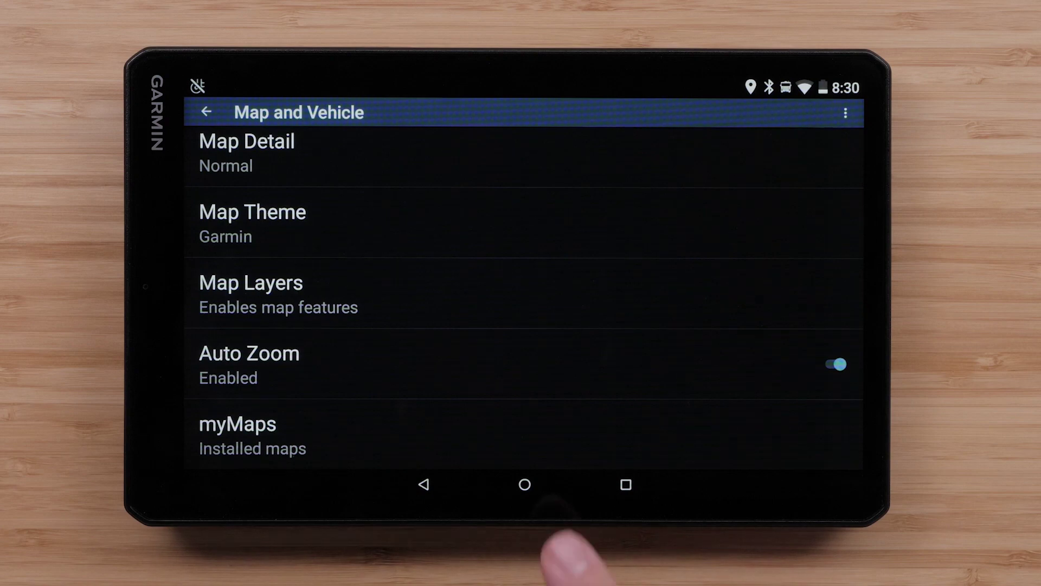
left_click(525, 484)
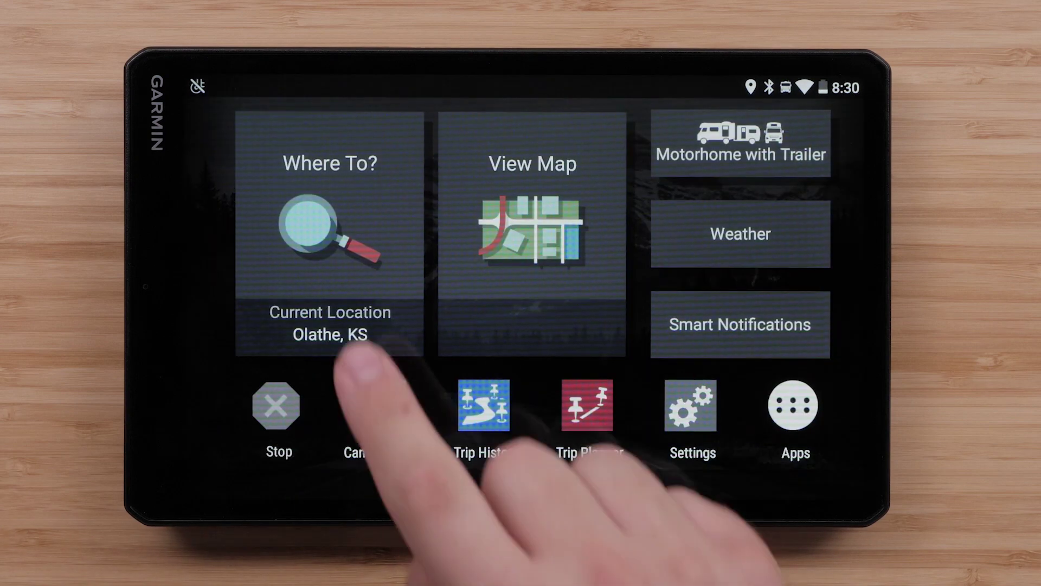
left_click(325, 217)
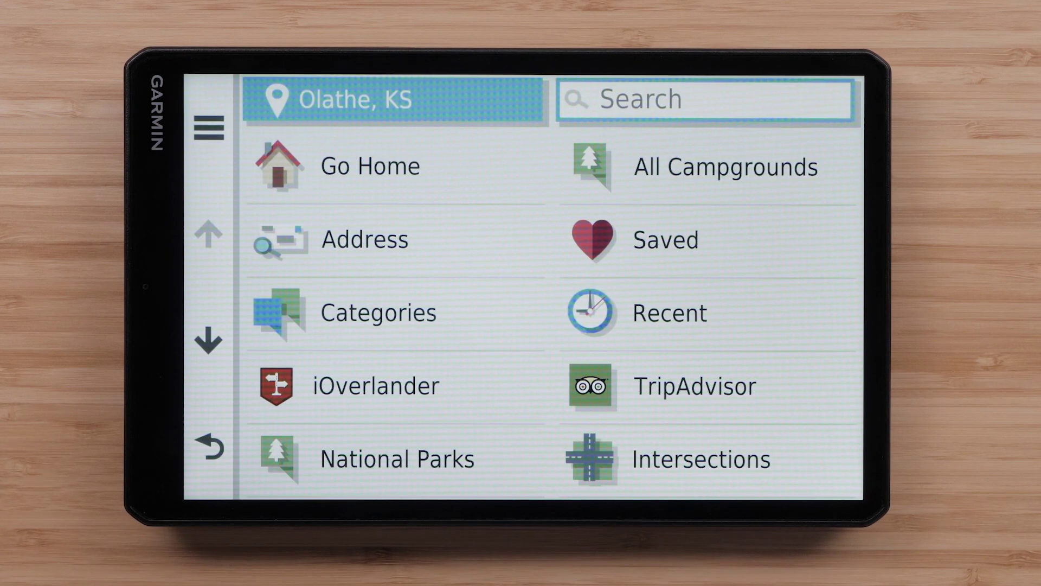
left_click(404, 244)
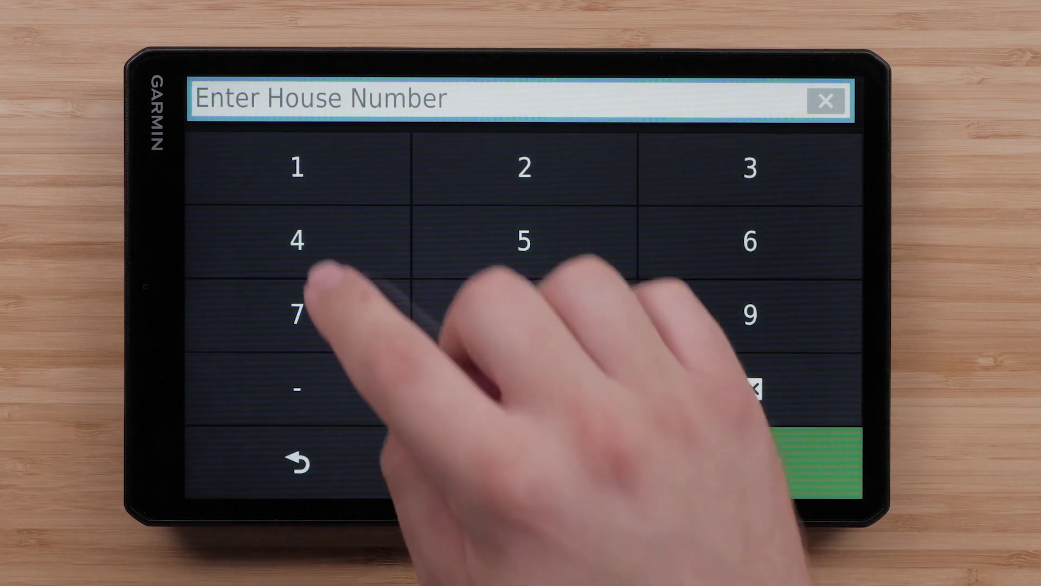
left_click(298, 167)
left_click(524, 167)
left_click(524, 388)
left_click(524, 387)
left_click(775, 461)
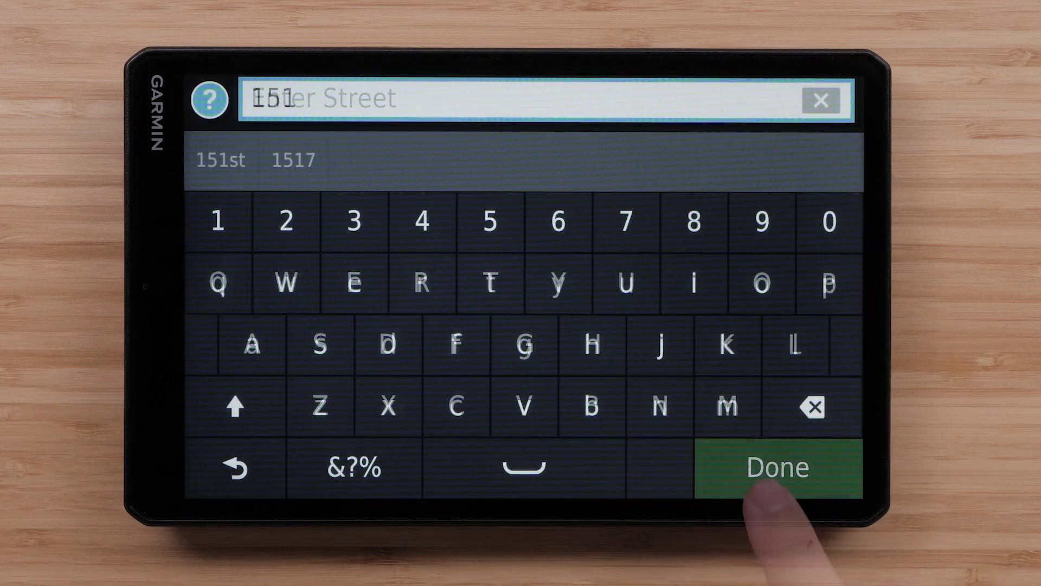
left_click(777, 467)
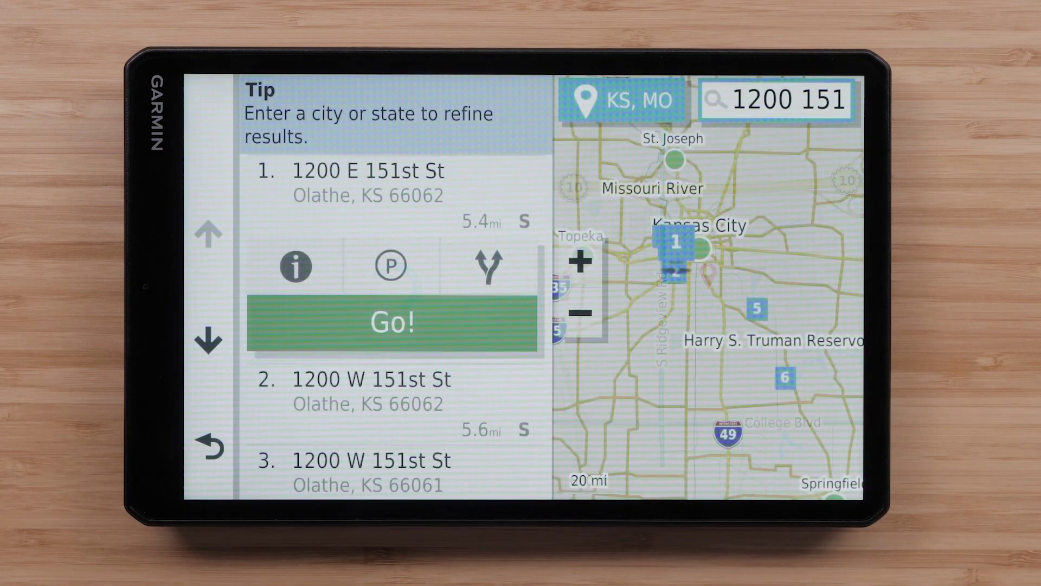
left_click(395, 323)
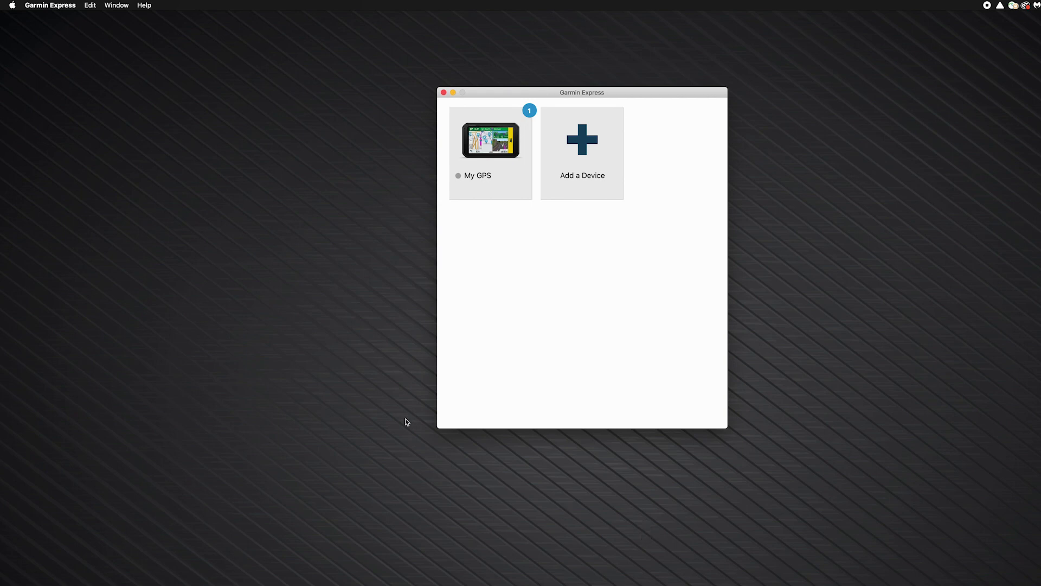
Check Garmin Express 7.9.1.0 for updates from the About Garmin Express window
left_click(62, 4)
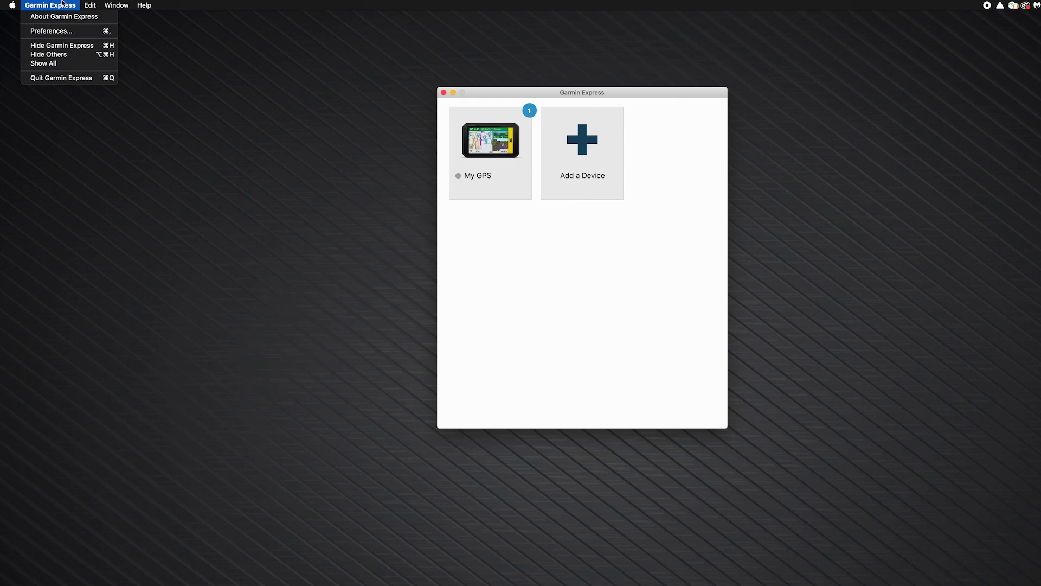
left_click(64, 17)
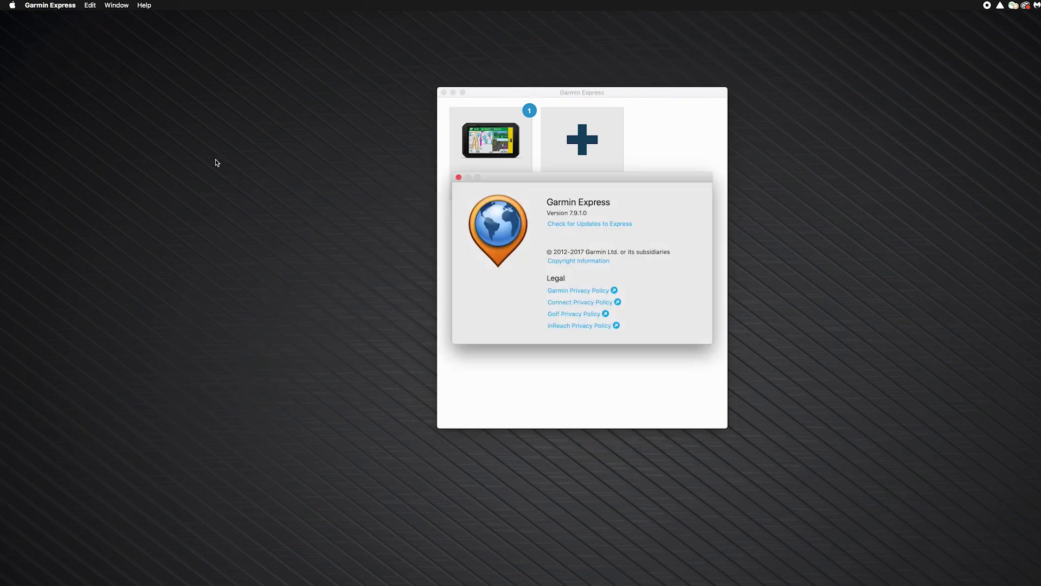
left_click(551, 225)
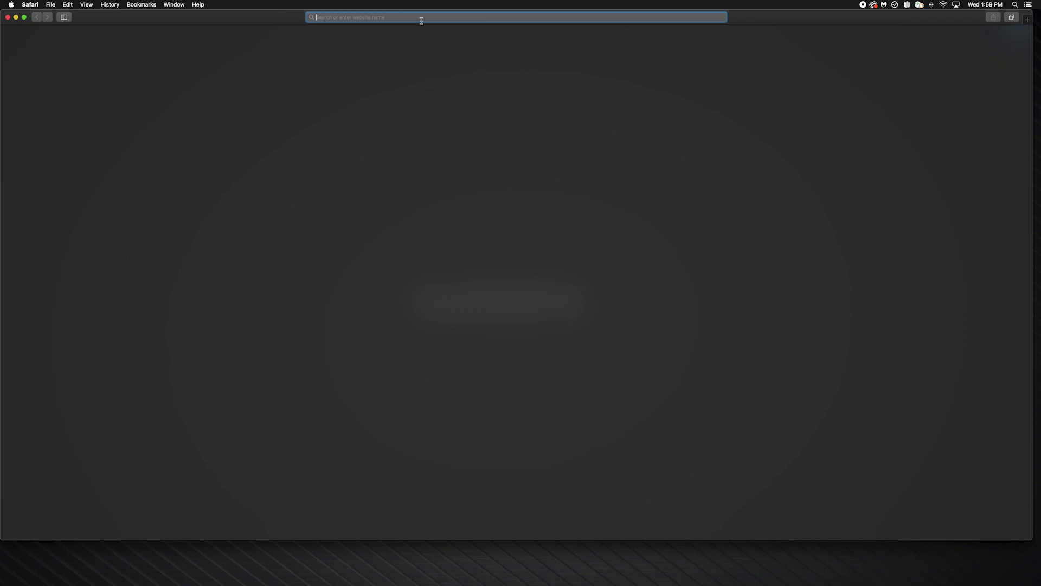
Go to garmin.com/express and scroll down to the Mac and Windows download options
type("garmin.com/express")
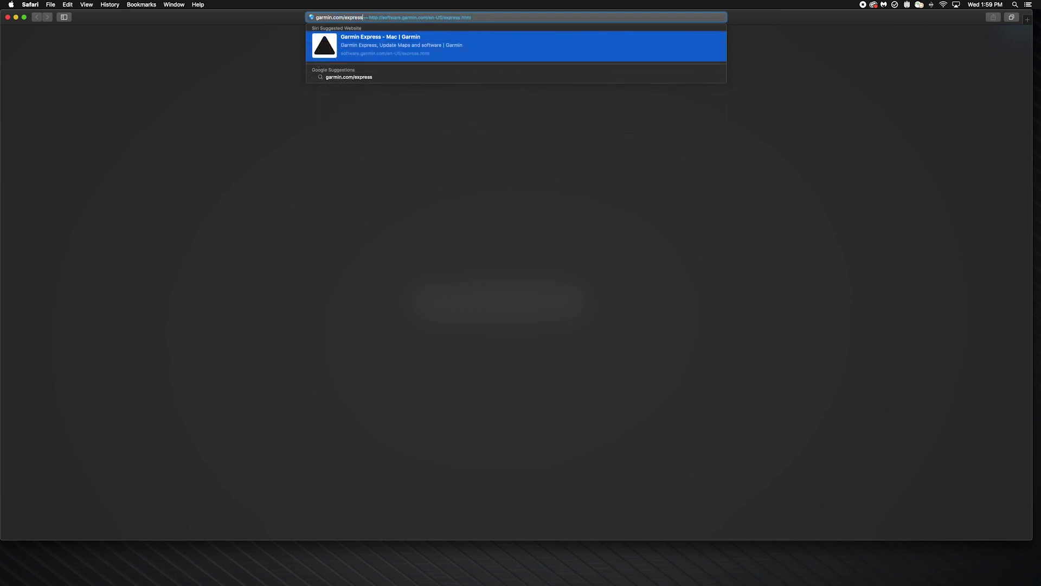
key("Return")
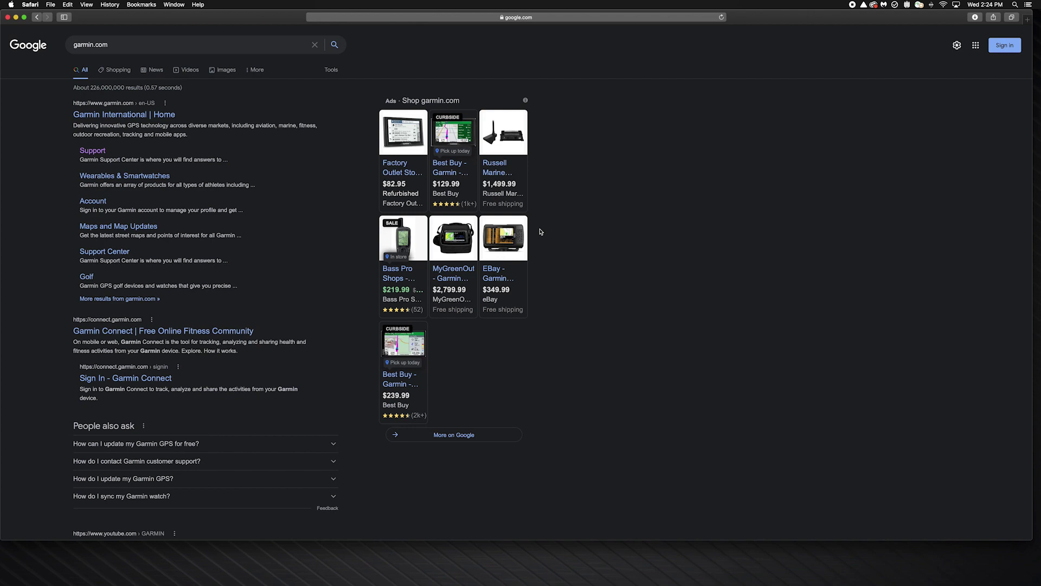
scroll(540, 232, "down", 5)
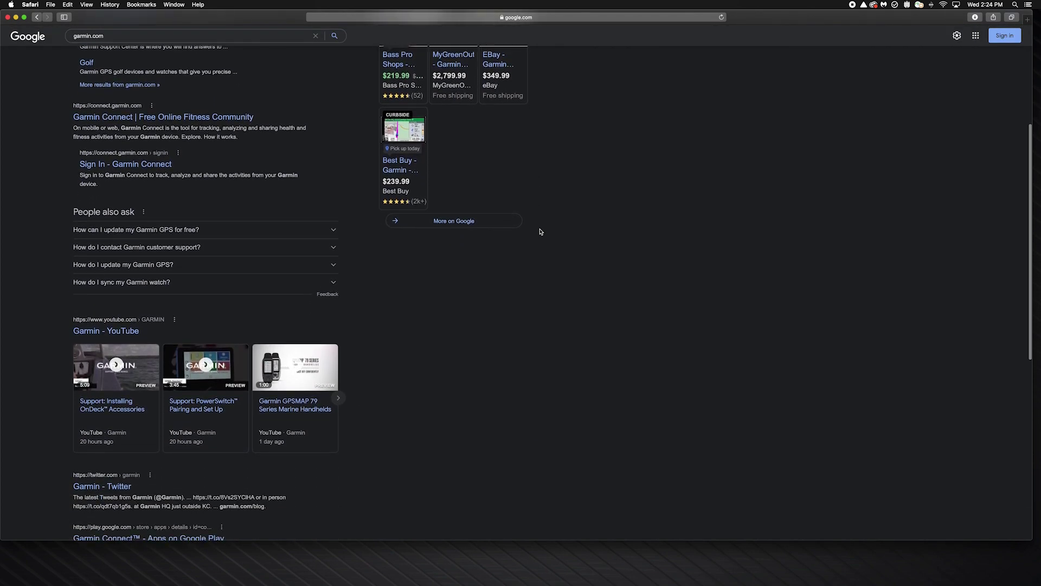
scroll(540, 232, "down", 3)
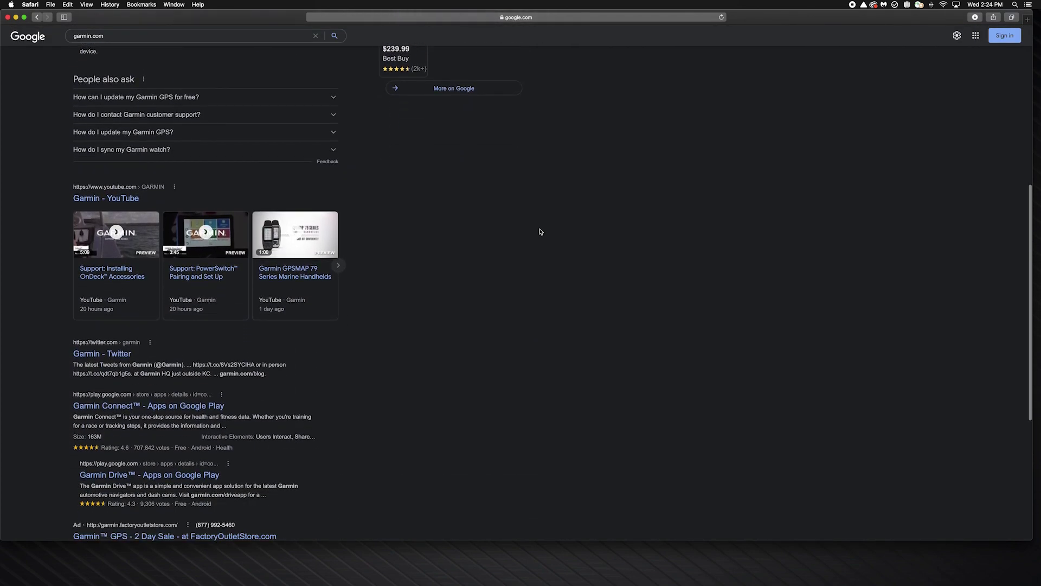
scroll(540, 232, "down", 2)
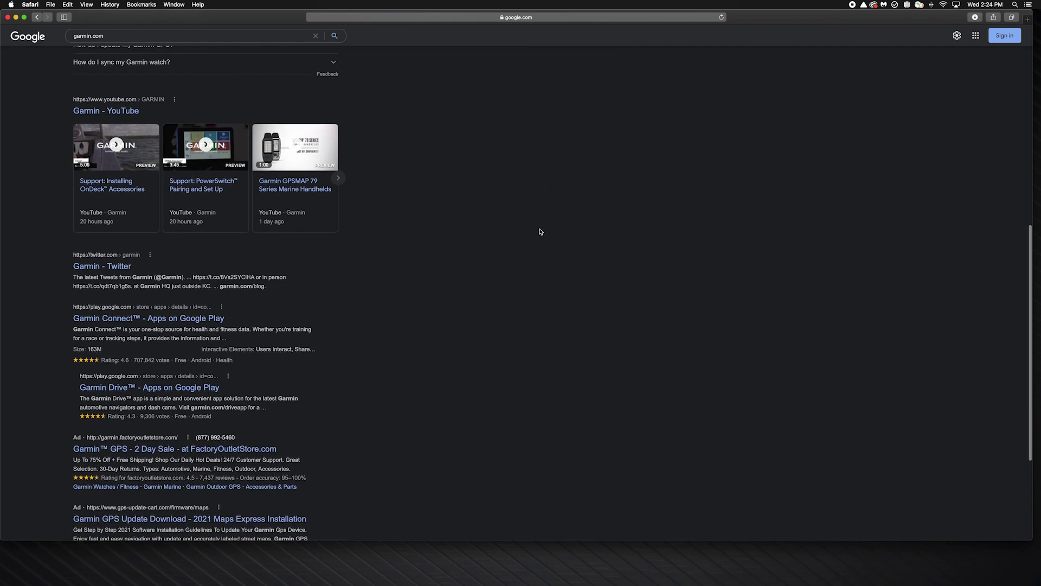
scroll(540, 232, "down", 3)
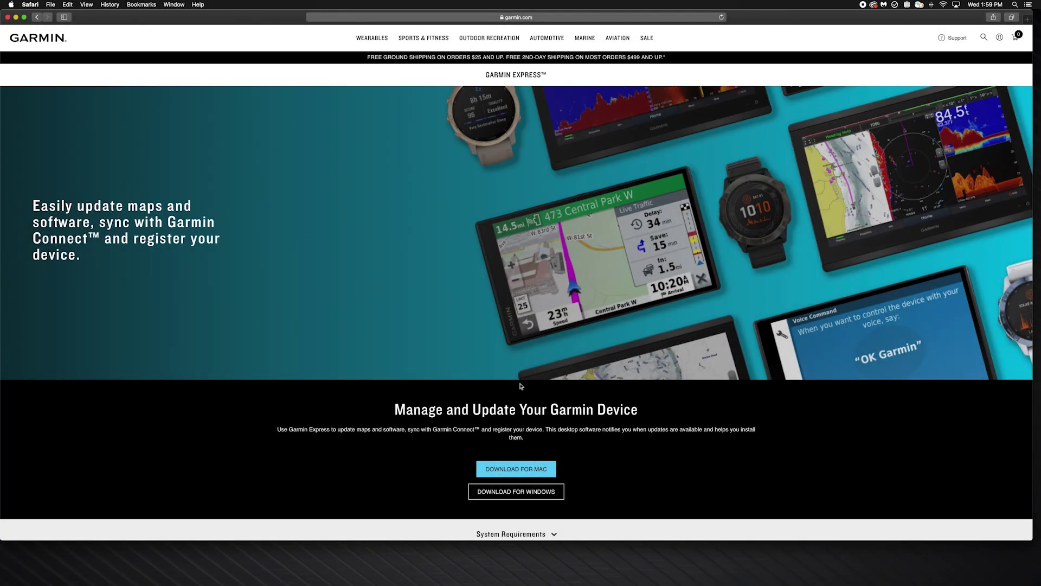
Download GarminExpress.dmg for Mac and open it from Safari's Downloads list
left_click(547, 468)
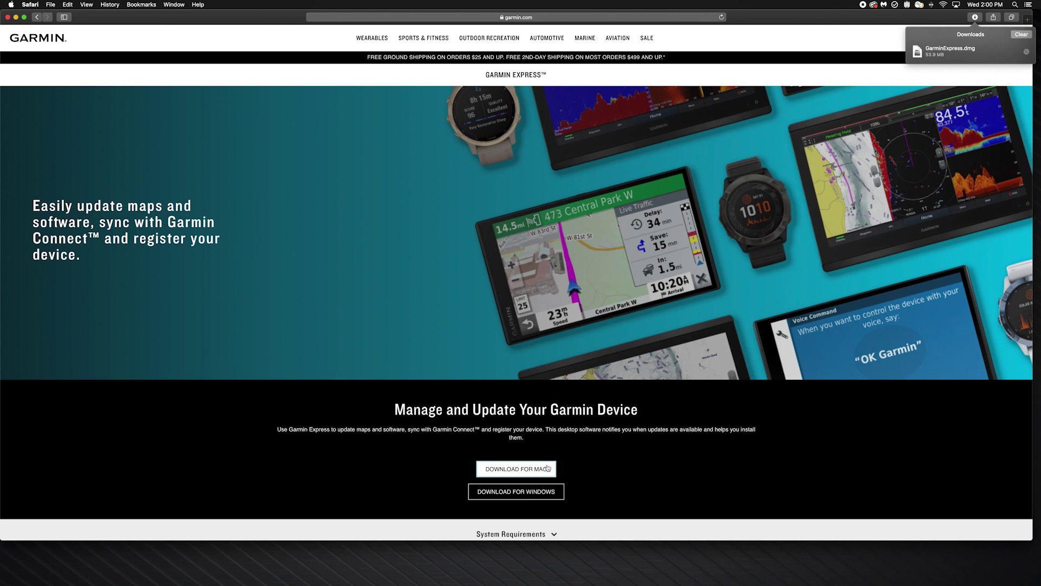
left_click(974, 17)
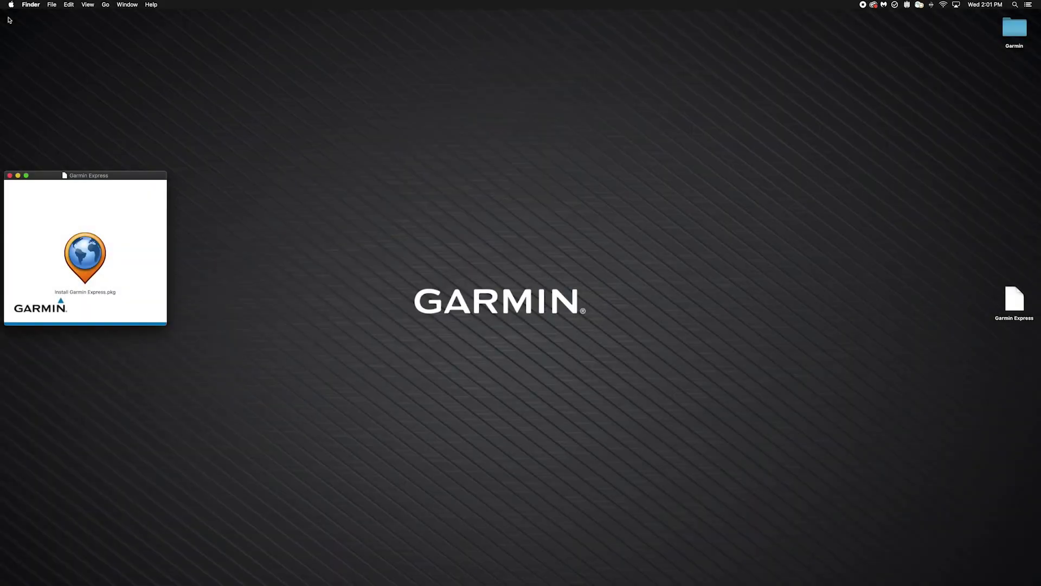
Run Install Garmin Express.pkg, accept the license agreement and start the installation
left_click(80, 252)
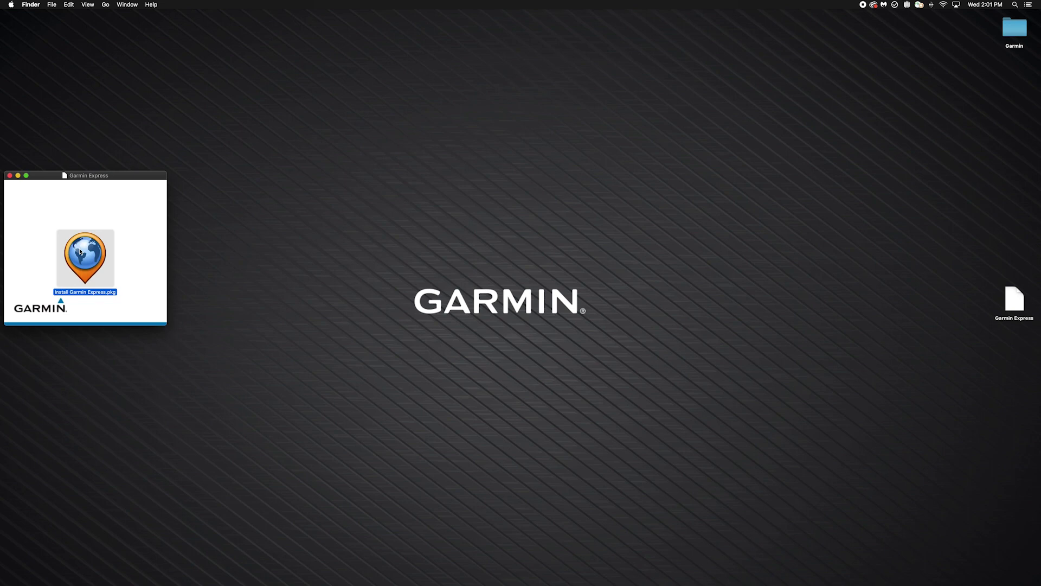
double_click(80, 252)
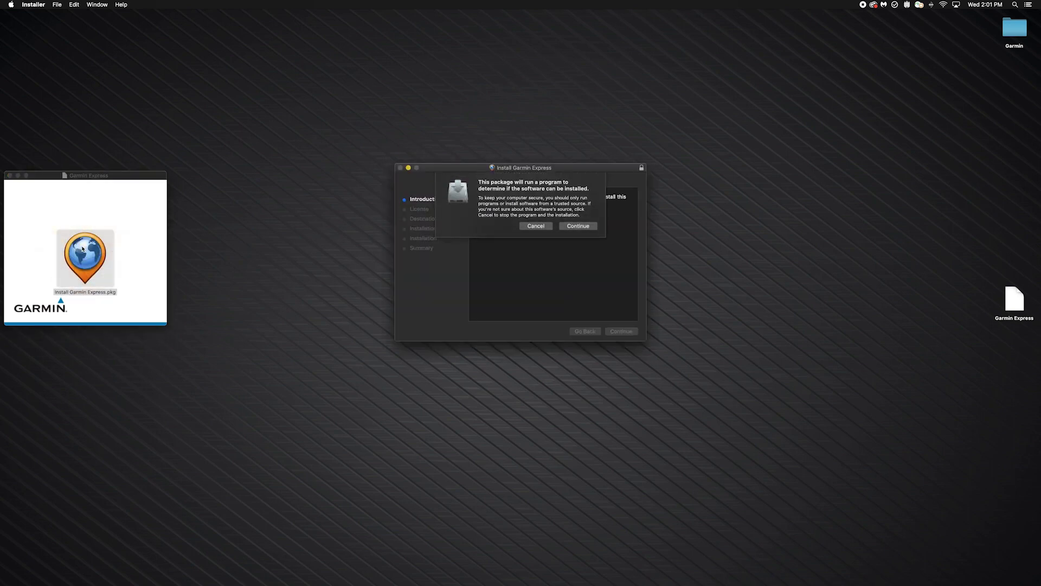
left_click(568, 229)
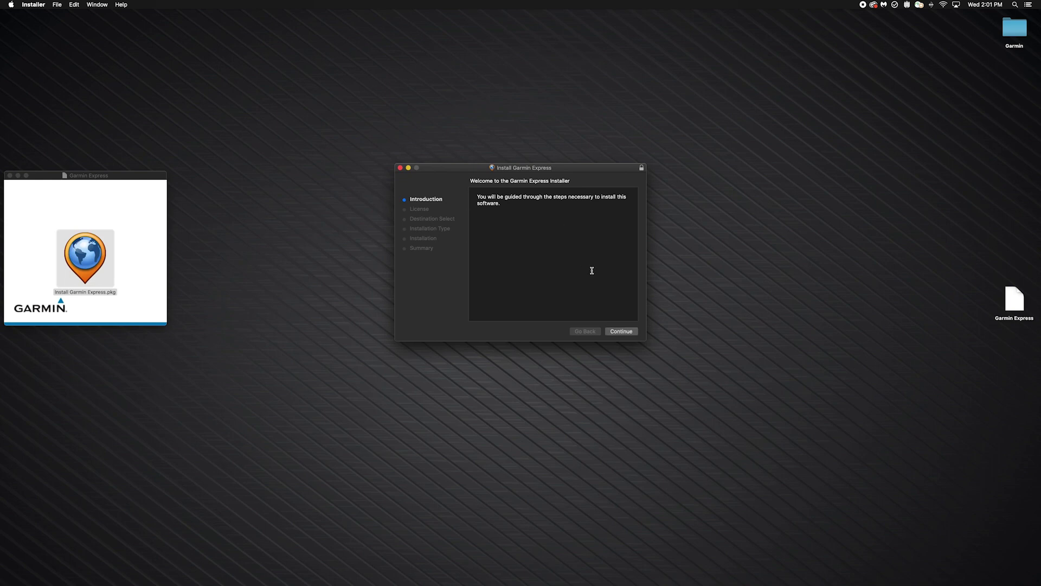
left_click(613, 331)
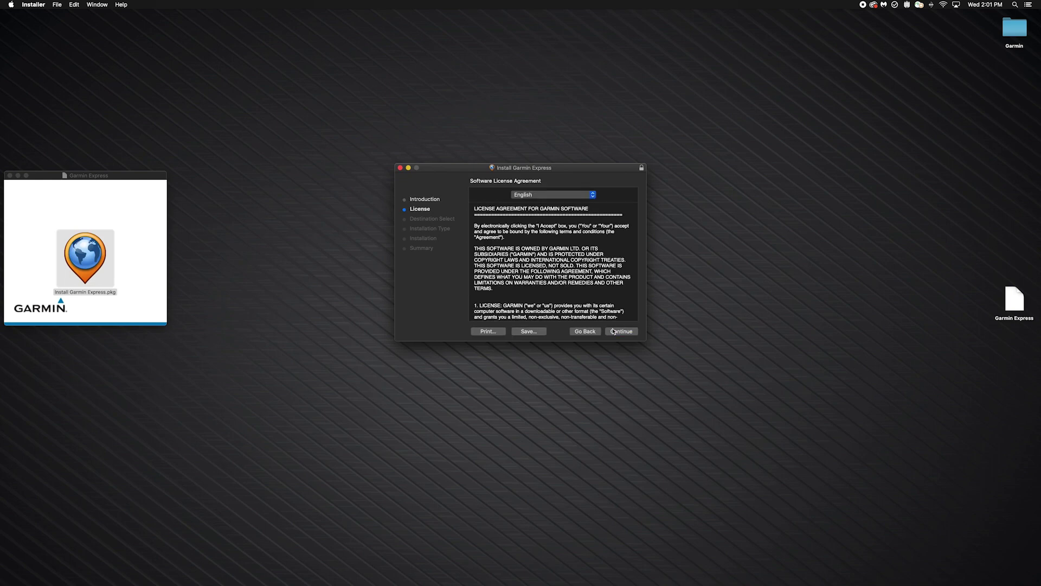
left_click(613, 331)
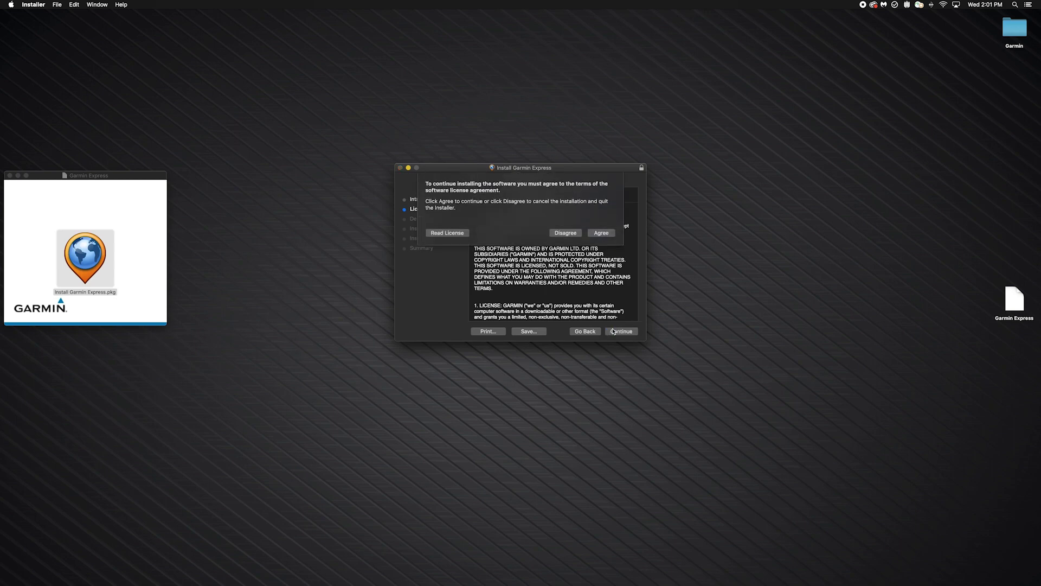
left_click(601, 234)
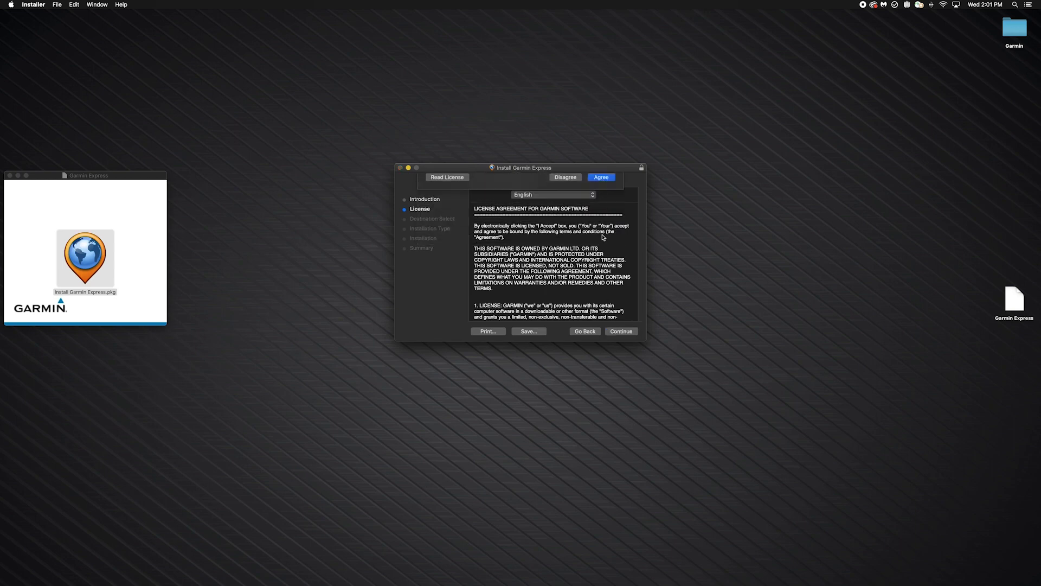
left_click(621, 330)
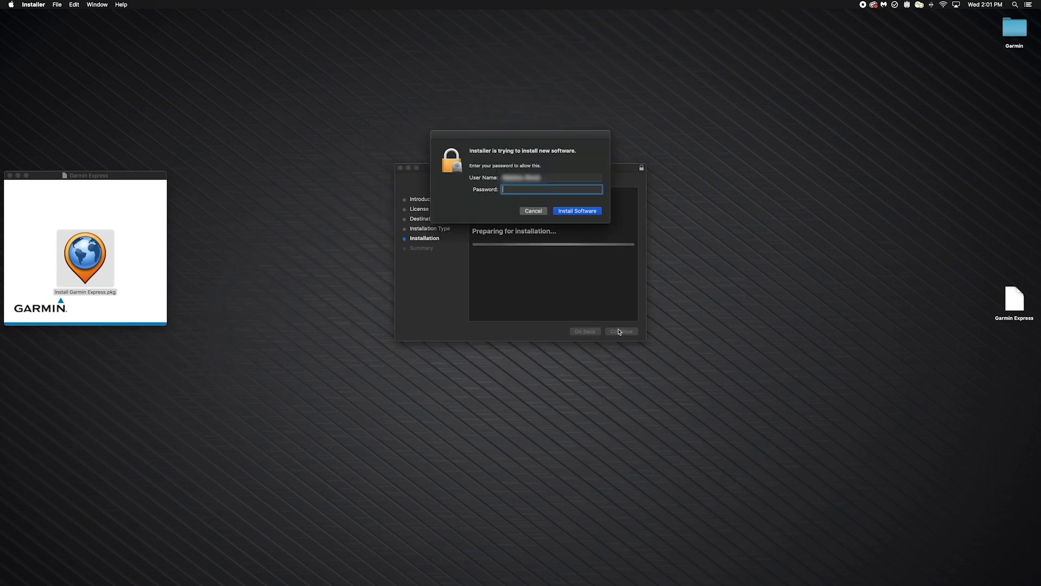
Authorise with the administrator password, allow System Events, then close and trash the installer package
type("***********")
key("Return")
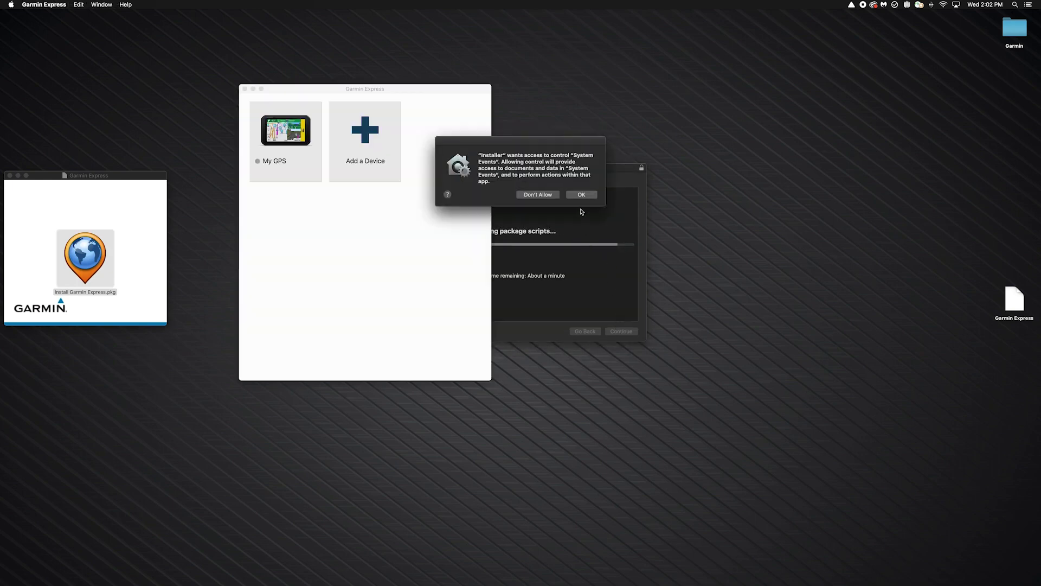
left_click(581, 197)
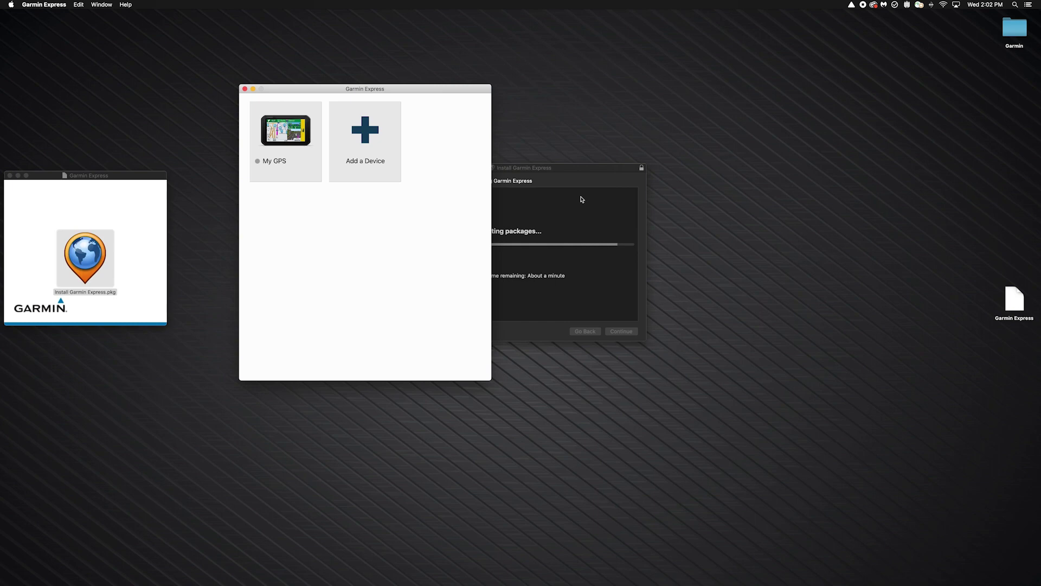
left_click(587, 209)
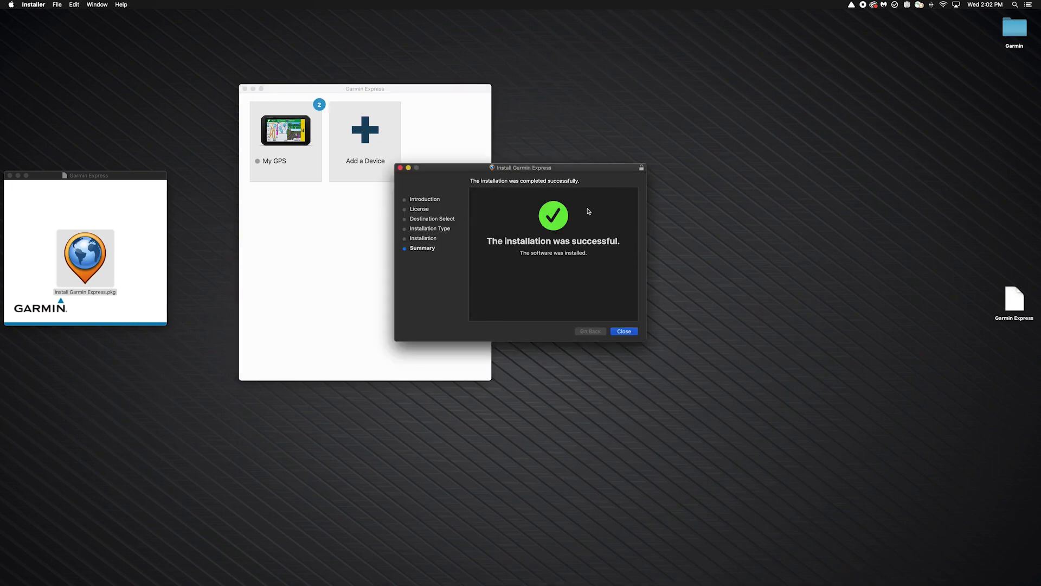
left_click(628, 331)
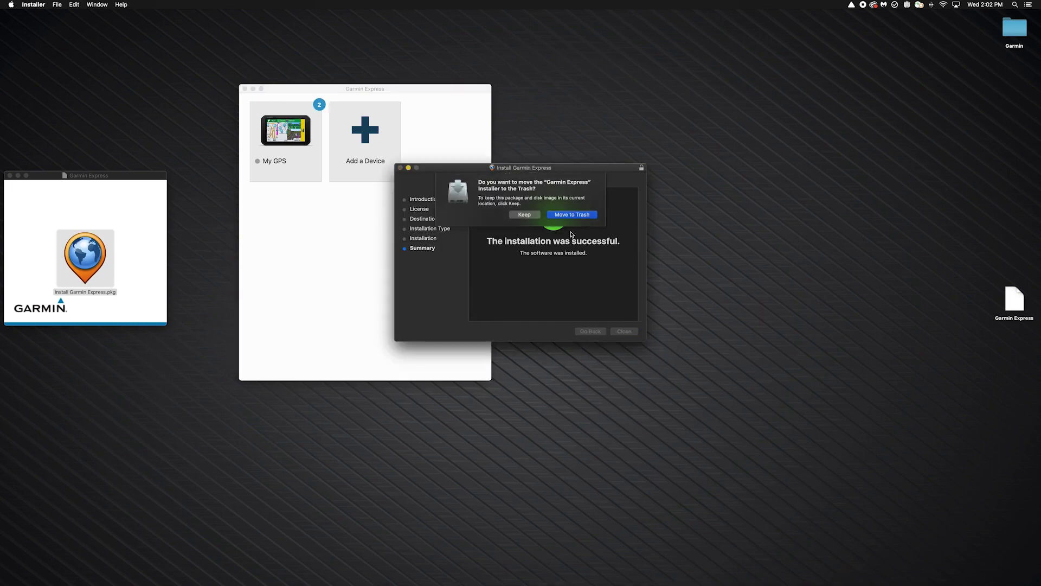
left_click(571, 217)
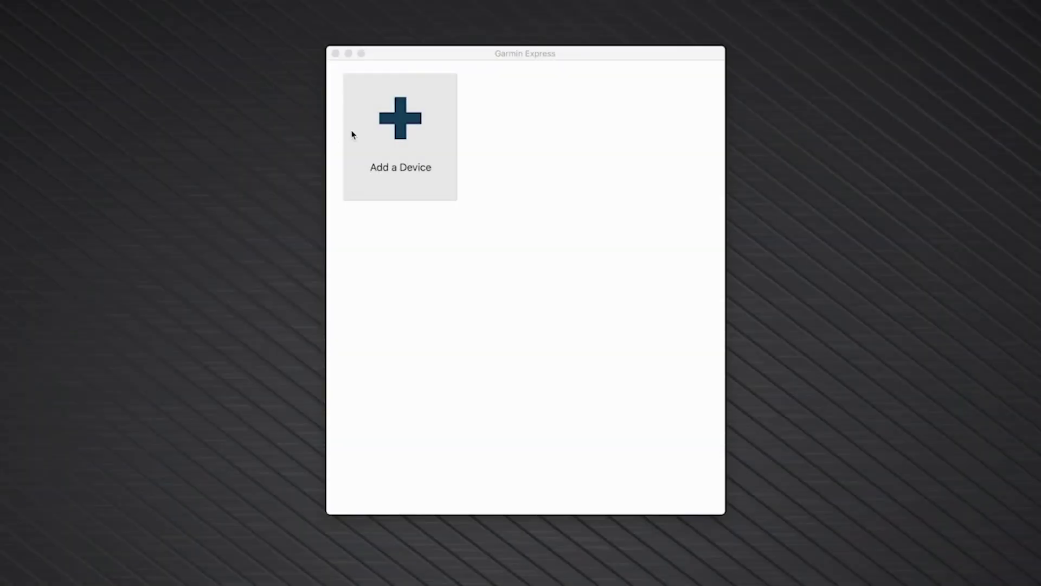
Add the detected RV 1090 and register it with an email address, opting in to news
left_click(383, 133)
left_click(384, 133)
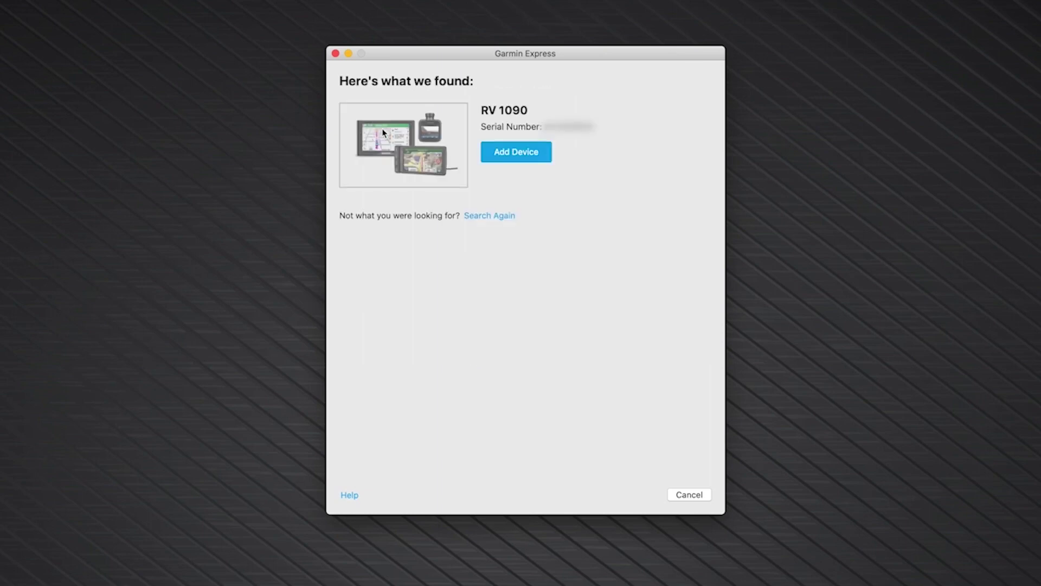
left_click(508, 153)
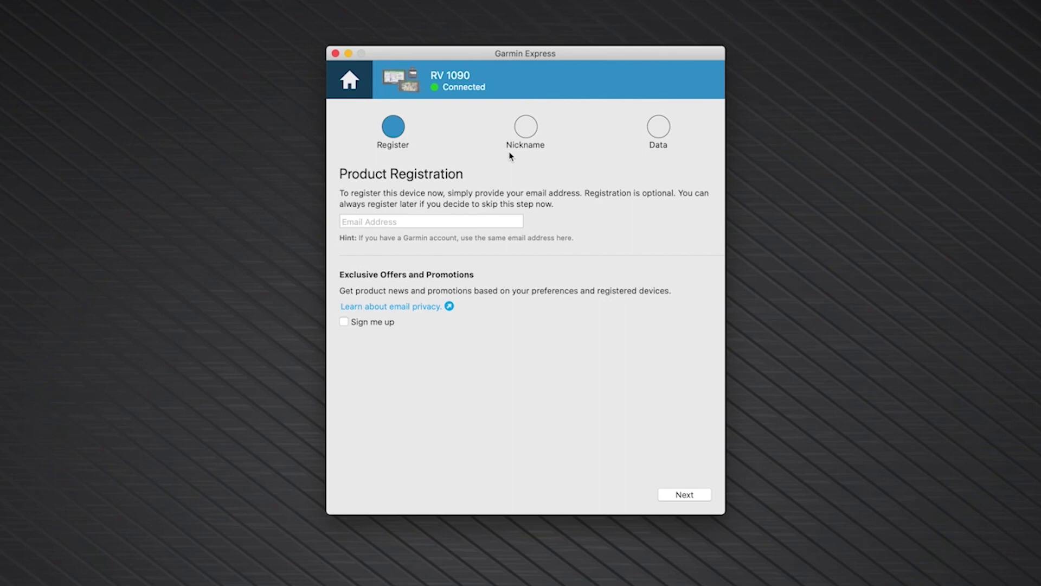
left_click(457, 219)
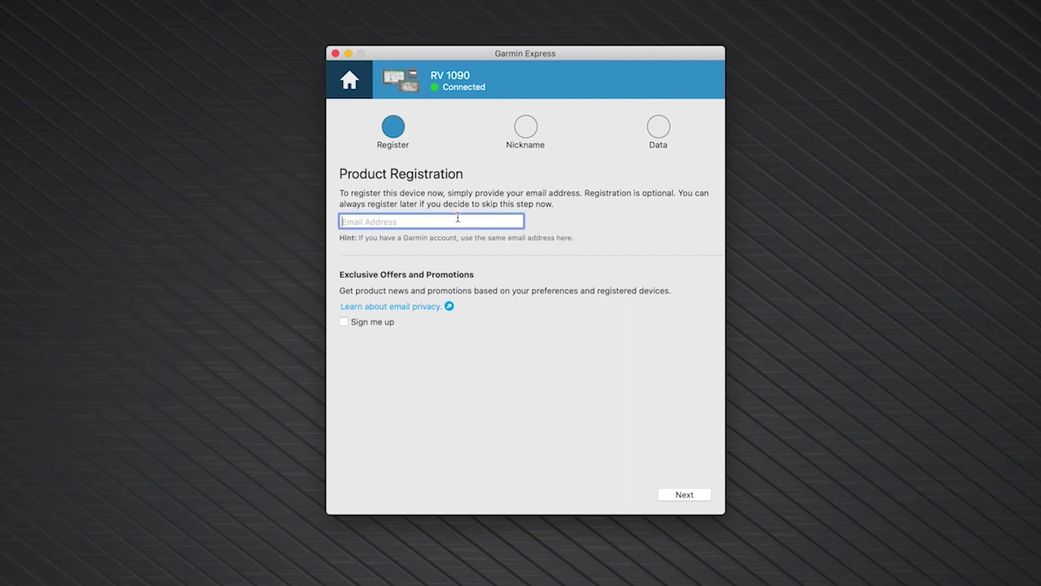
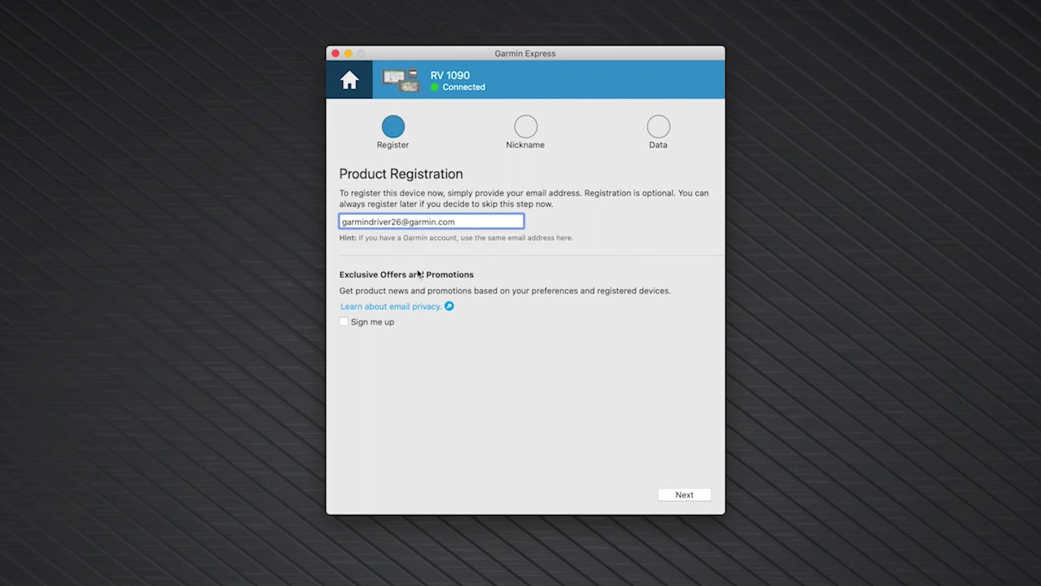
left_click(344, 321)
left_click(676, 496)
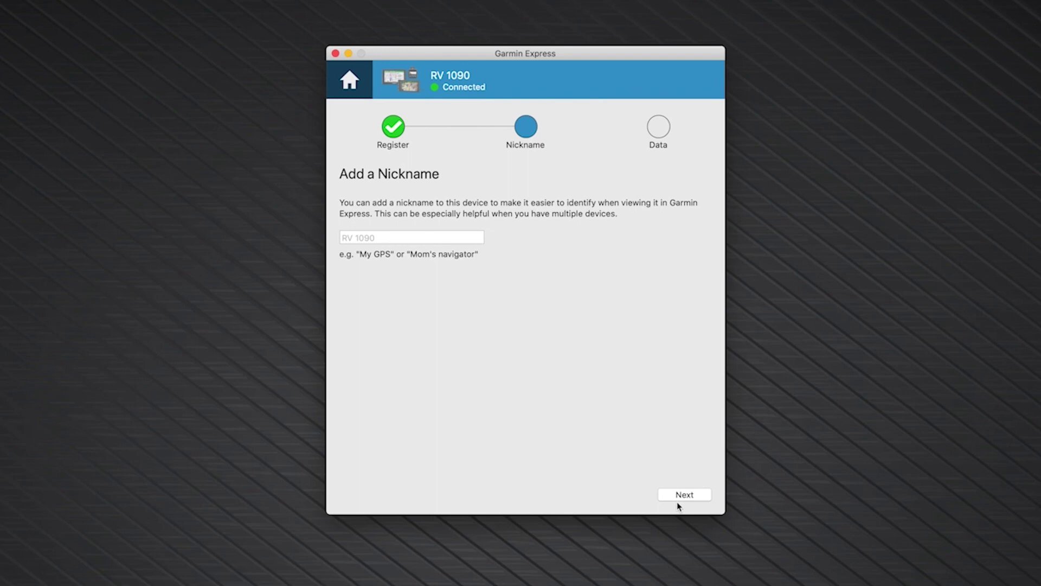
Nickname the device 'My GPS' and agree to share device data with Garmin
left_click(450, 237)
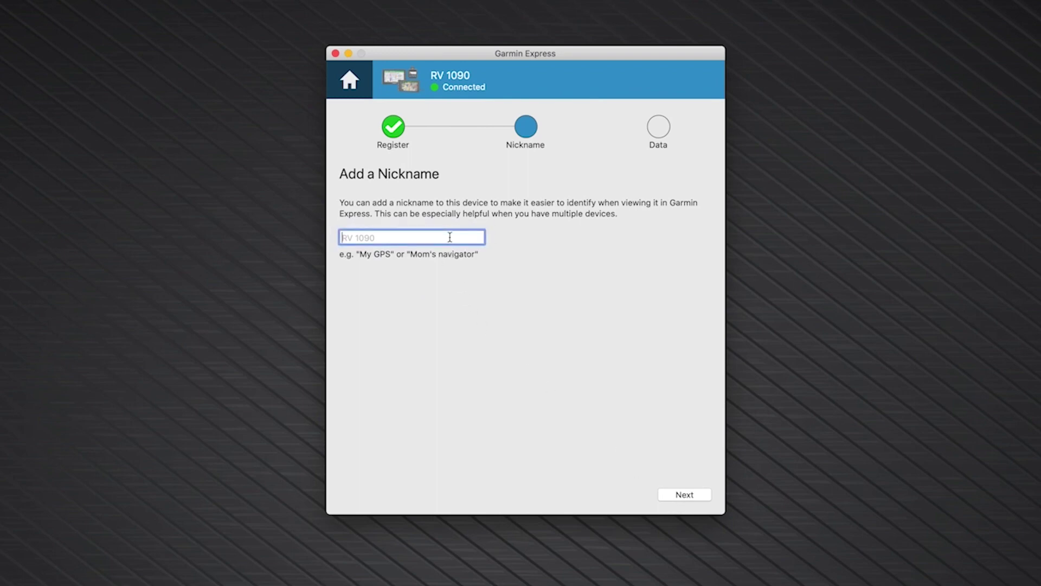
type("My GPS")
left_click(686, 493)
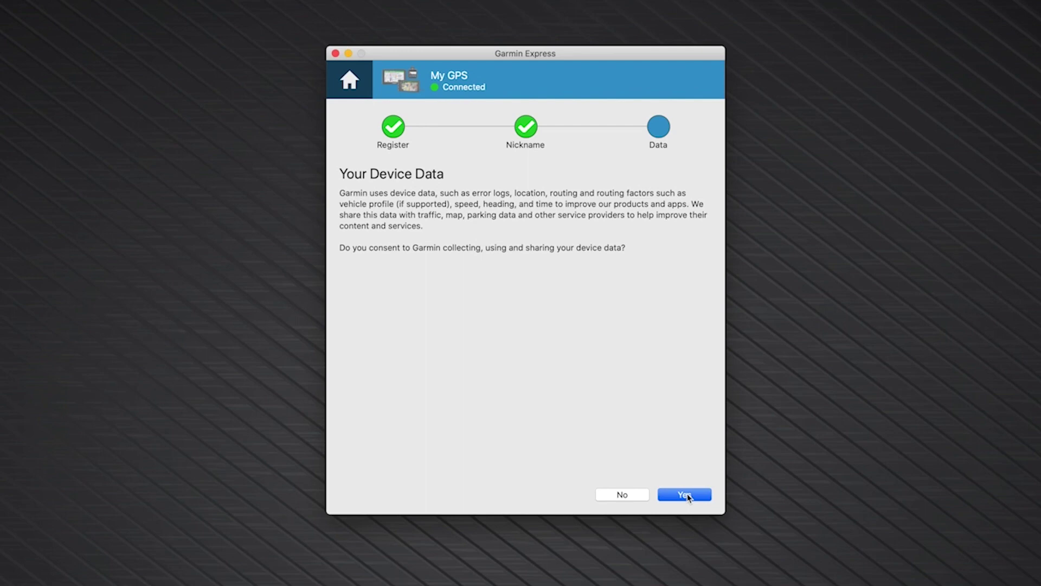
left_click(704, 498)
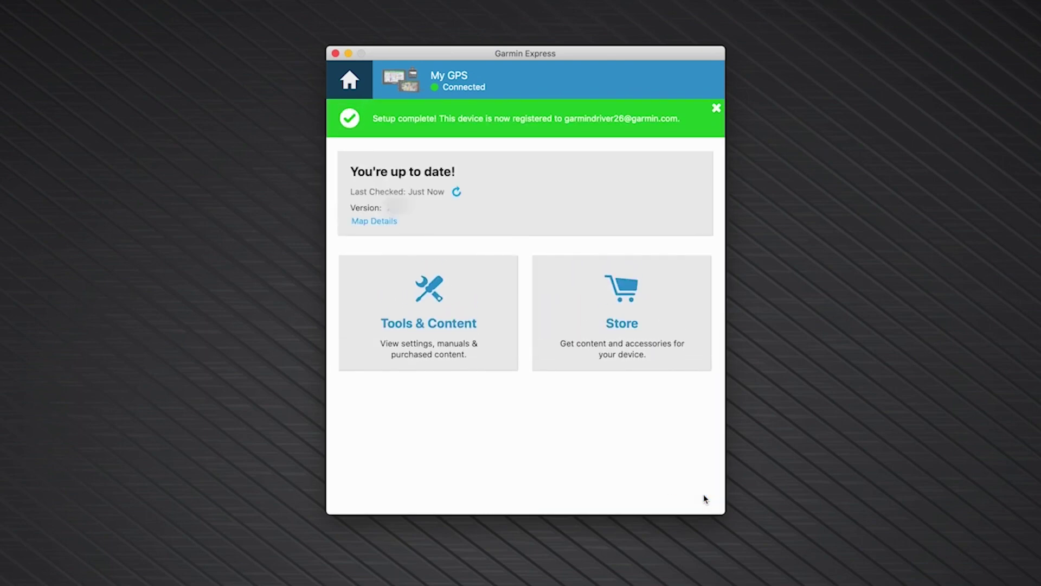
Reinstall the Full Coverage of North America 2022.20 map from Map Details, accepting the license terms
left_click(383, 222)
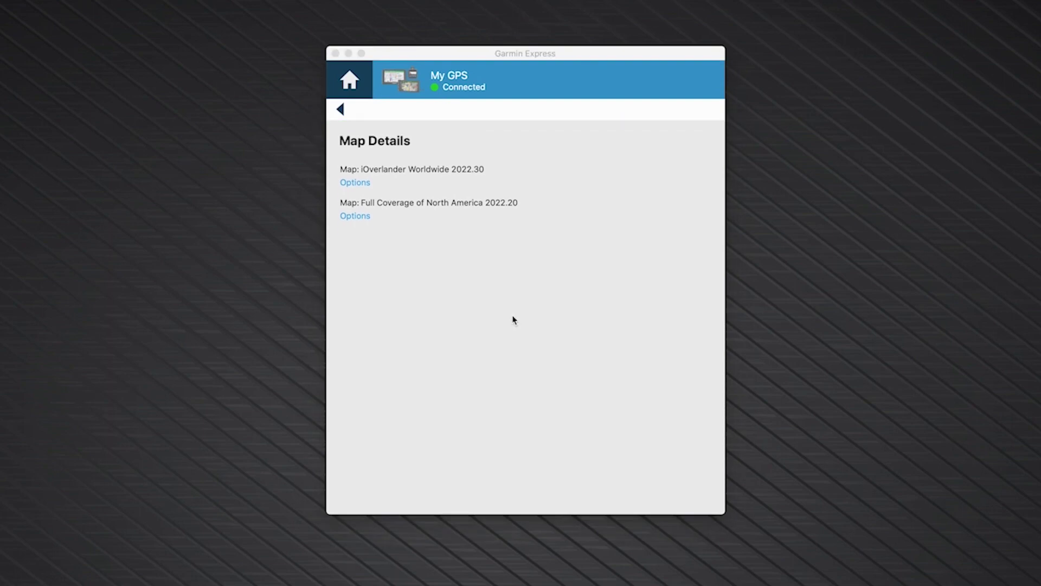
left_click(366, 218)
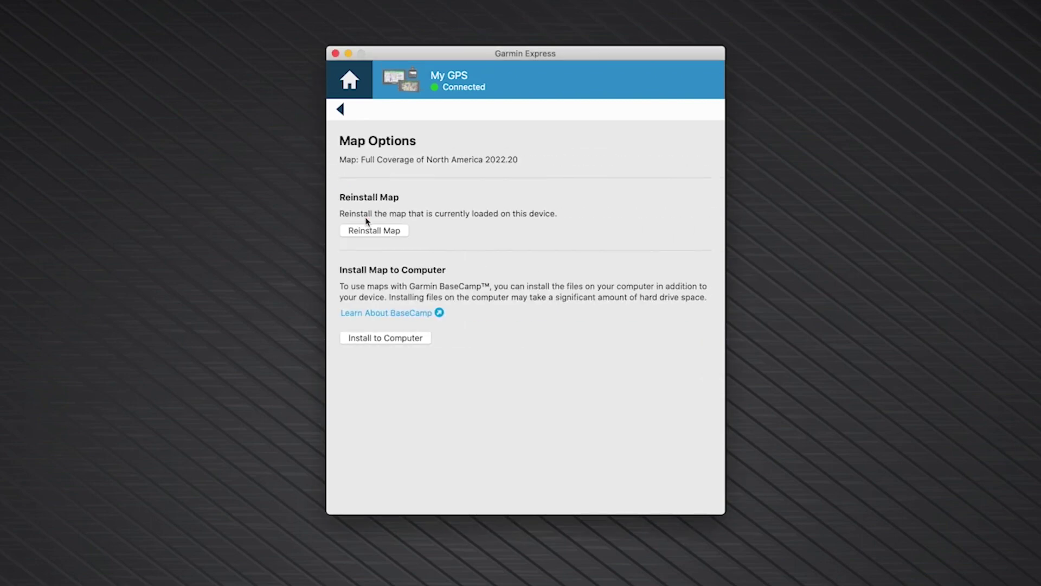
left_click(404, 233)
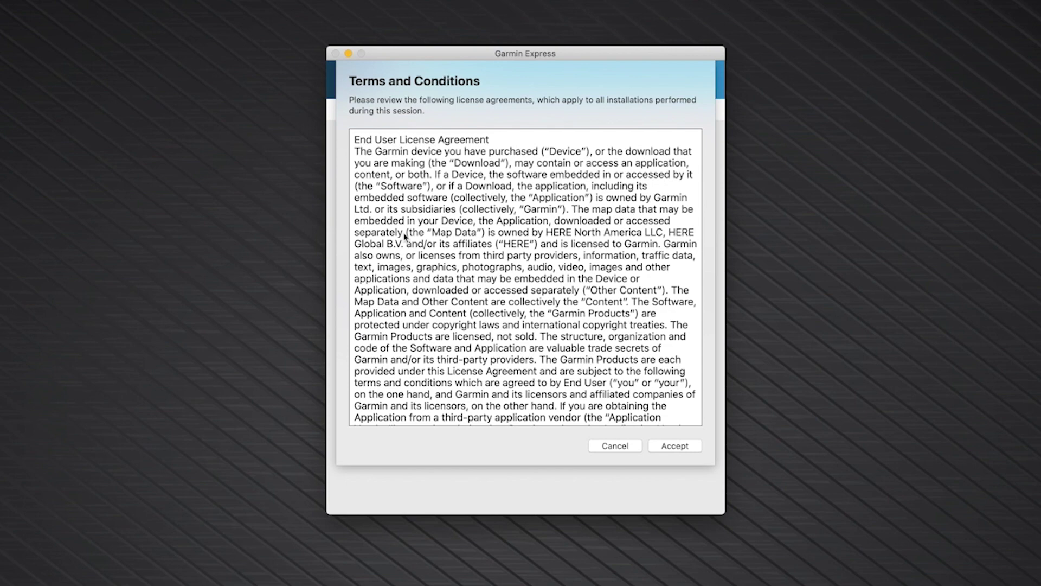
left_click(695, 449)
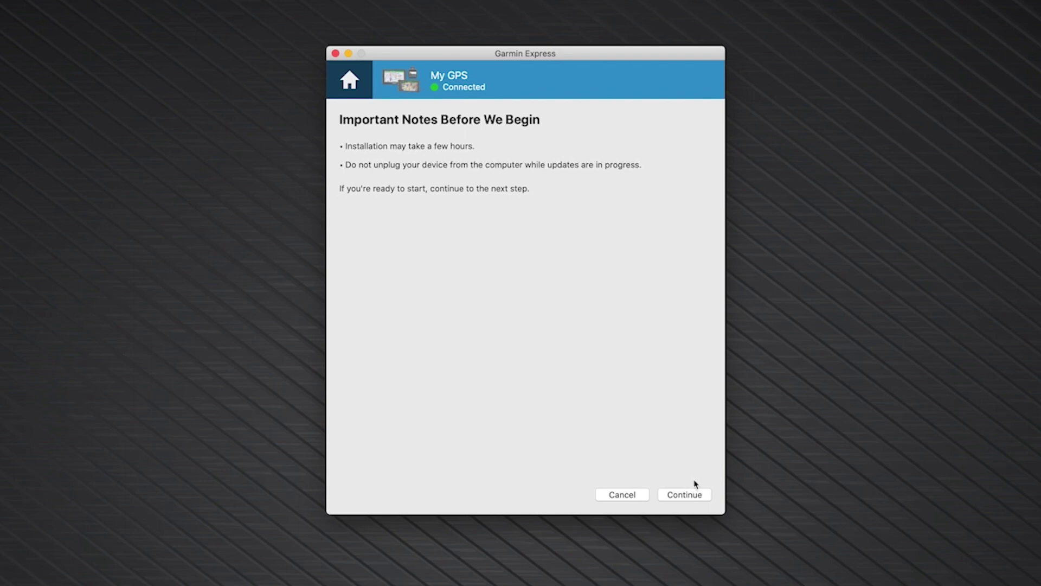
left_click(699, 494)
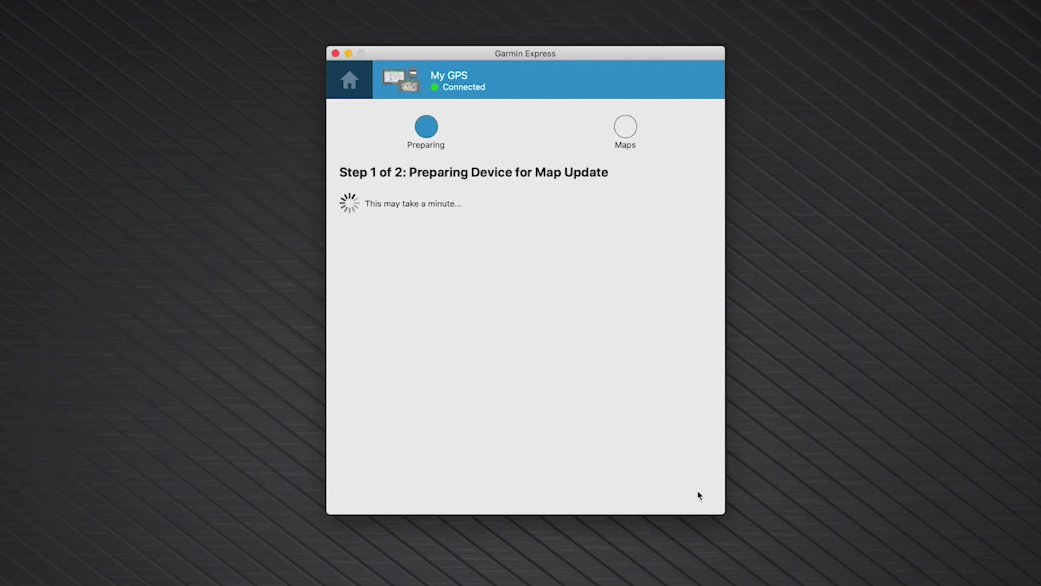